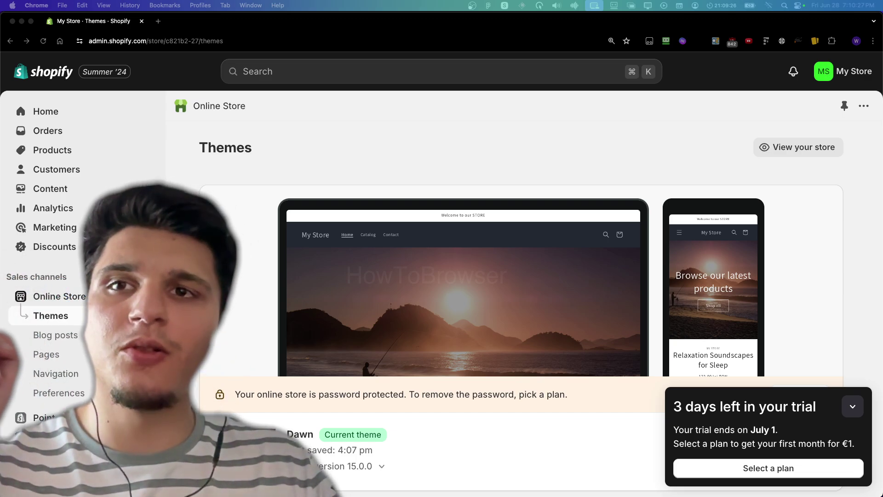
- Go to Settings > Shipping and delivery
left_click(44, 481)
scroll(134, 172, "down", 3)
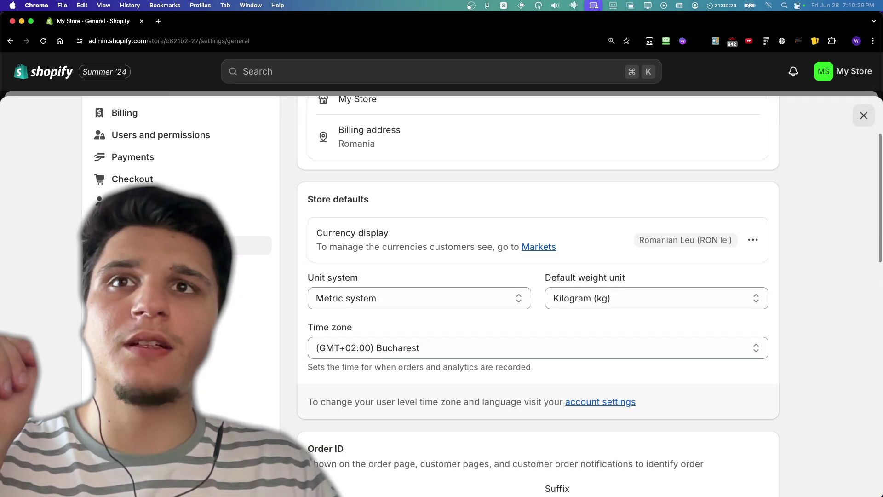
left_click(133, 172)
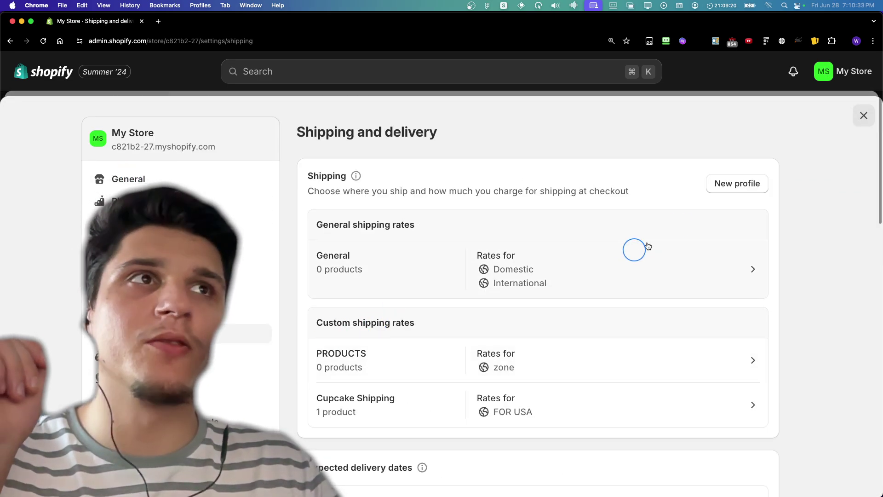
- Start a new shipping profile and add the Relaxation Soundscapes for Sleep product to it
left_click(718, 189)
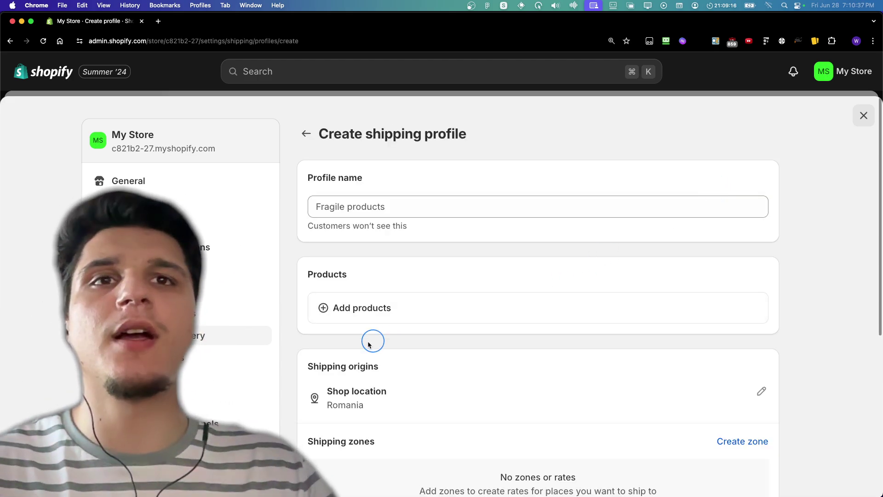
scroll(354, 346, "down", 4)
left_click(367, 172)
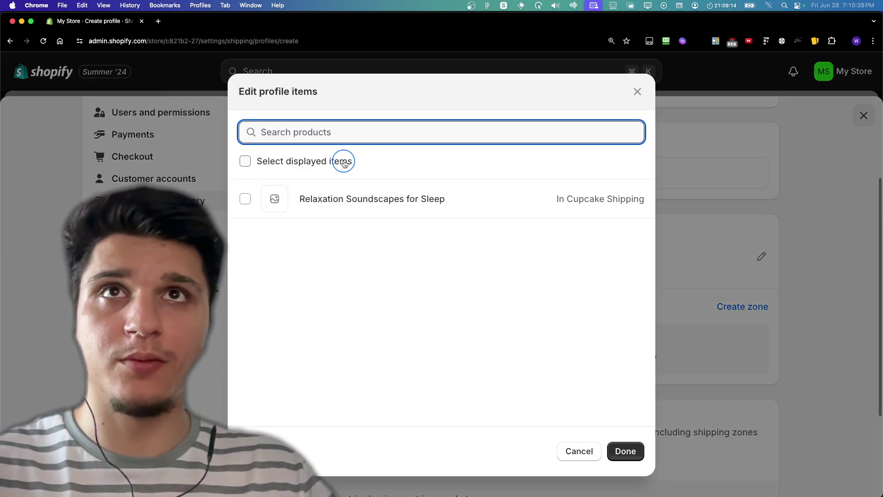
left_click(343, 198)
left_click(636, 454)
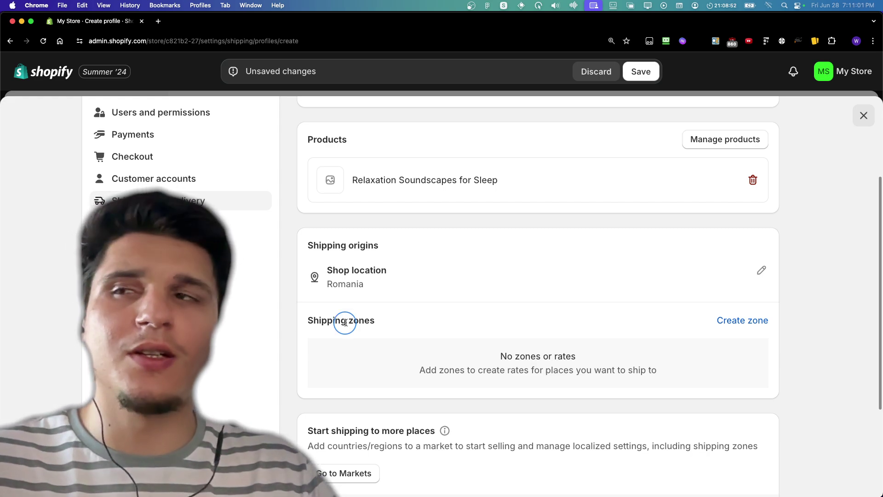
scroll(346, 323, "down", 1)
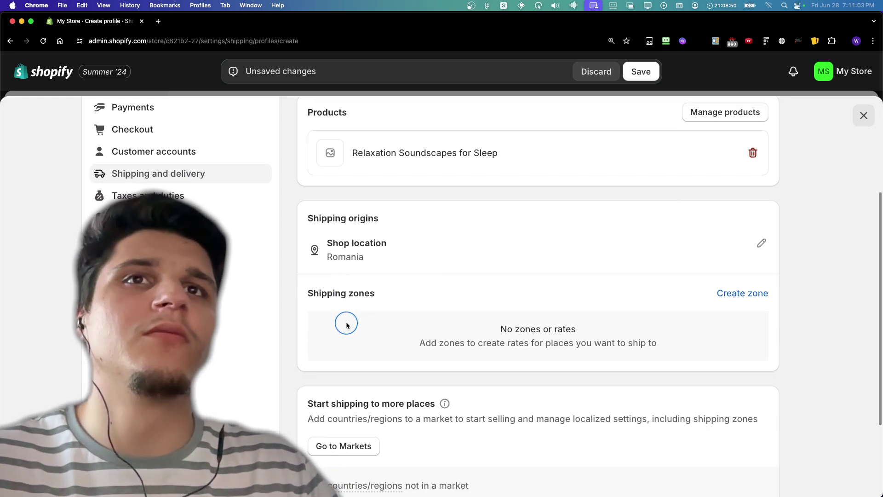
scroll(346, 324, "down", 4)
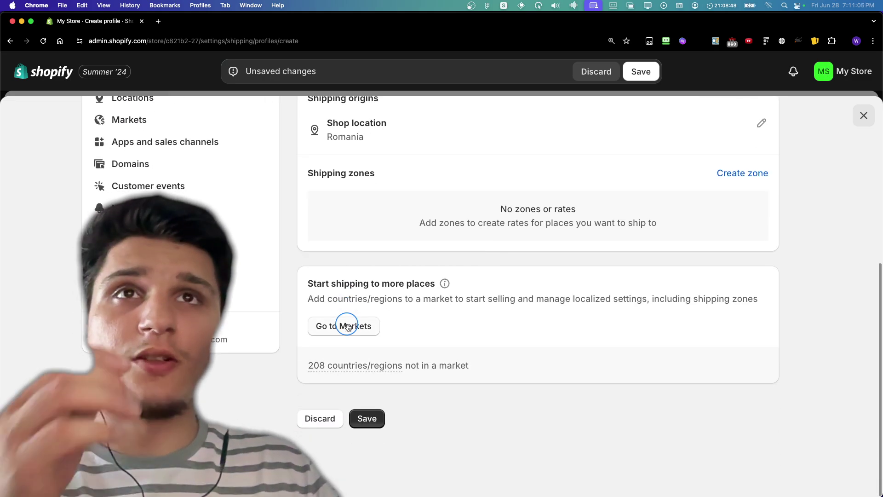
scroll(350, 322, "up", 1)
- Begin a new shipping zone and leave the International region unselected
left_click(758, 209)
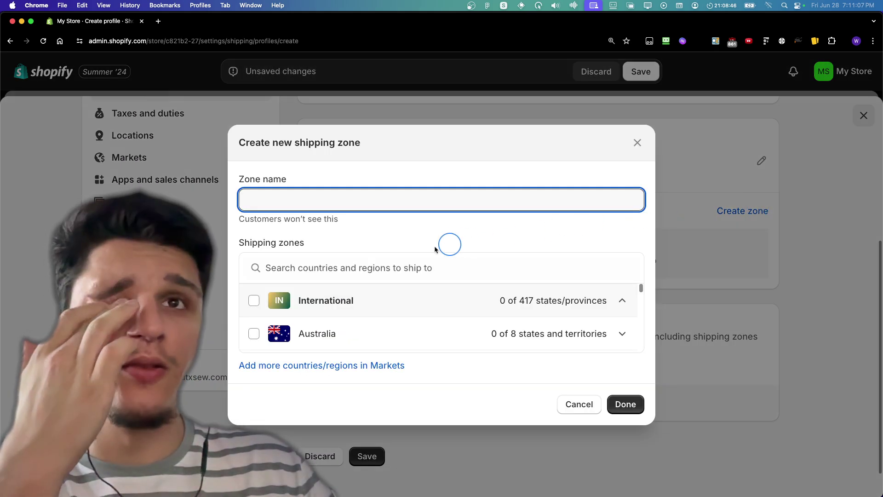
left_click(253, 301)
scroll(604, 296, "down", 10)
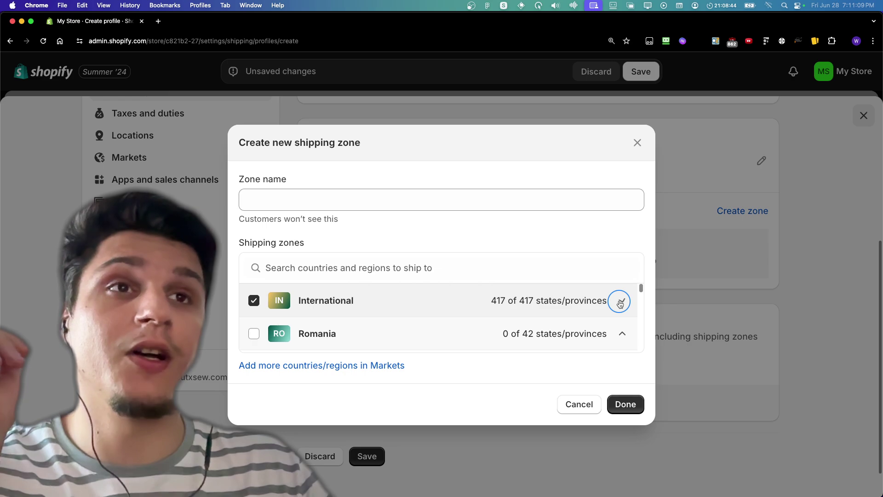
scroll(552, 299, "down", 2)
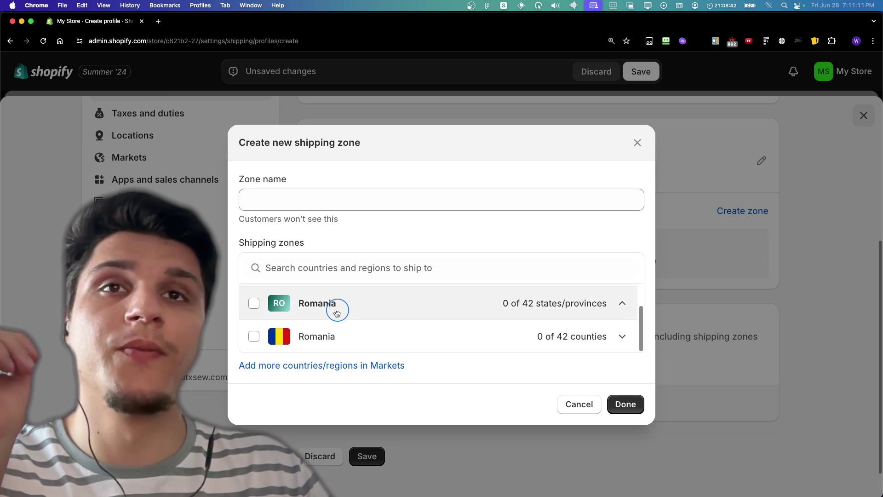
scroll(359, 303, "up", 10)
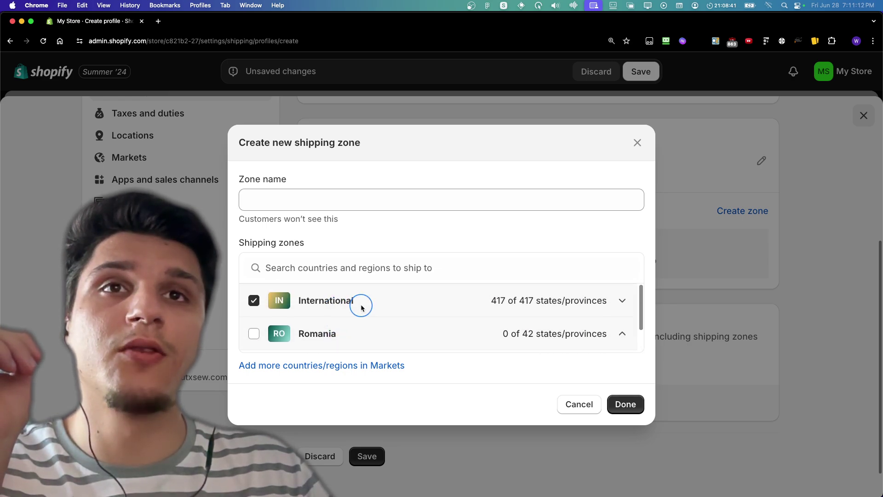
left_click(607, 302)
scroll(292, 289, "down", 1)
scroll(260, 299, "up", 1)
left_click(260, 300)
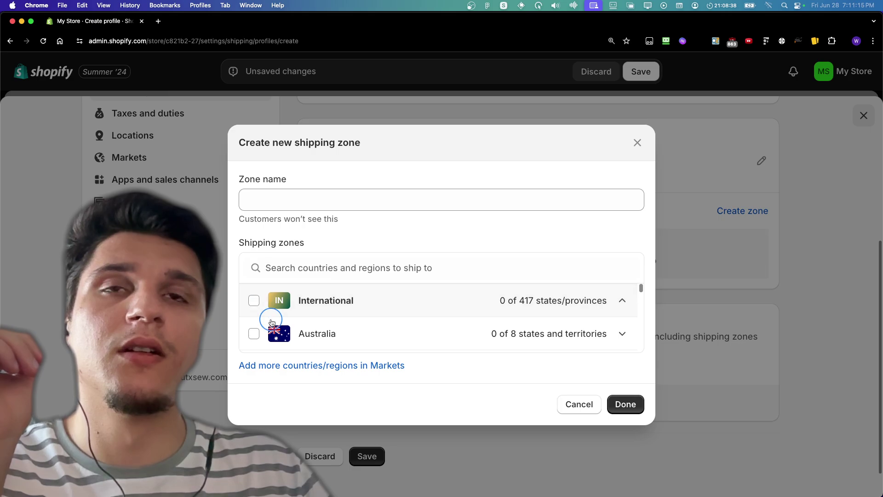
- Tick United States with all 62 states and create the zone
scroll(271, 318, "down", 10)
scroll(272, 322, "down", 6)
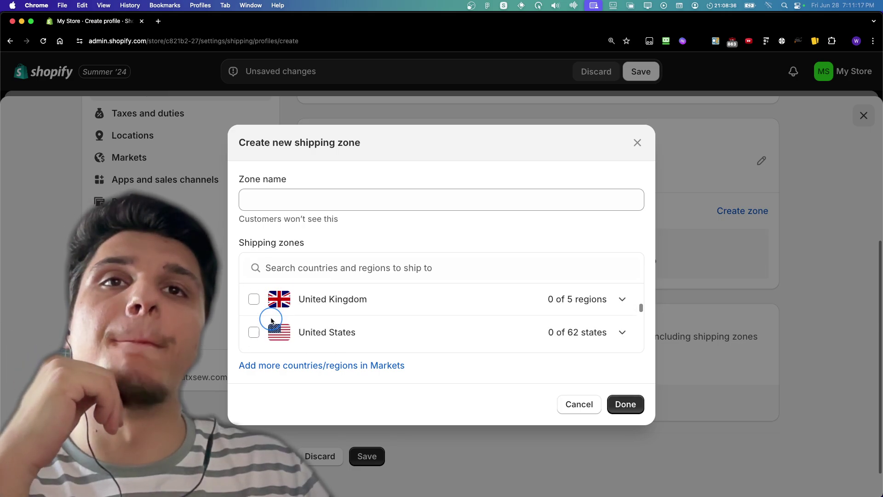
scroll(276, 330, "up", 1)
left_click(378, 333)
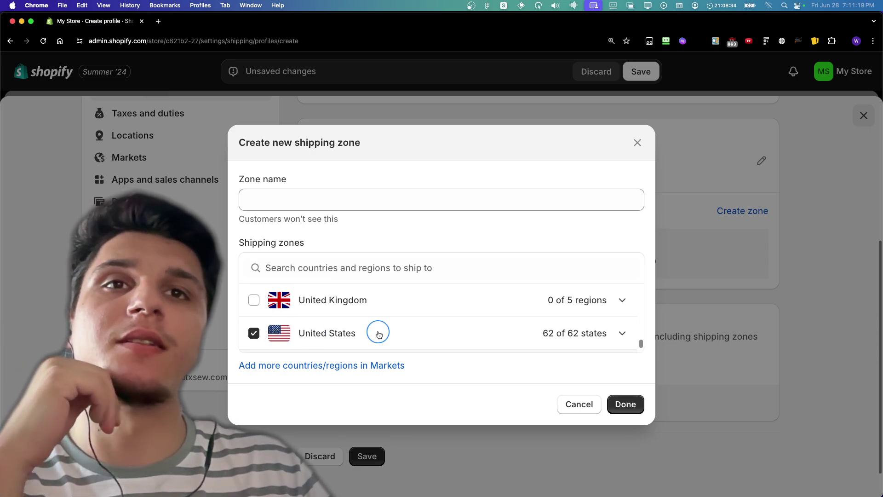
left_click(622, 403)
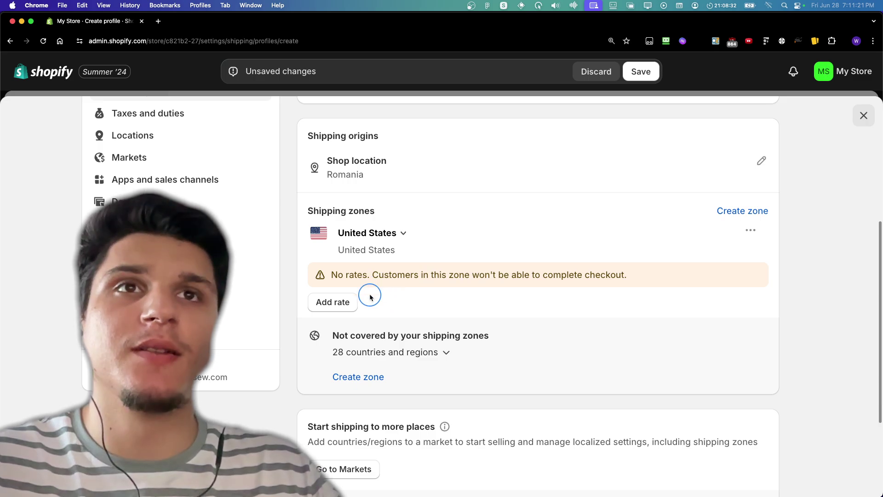
- Open the Add rate form and keep the Custom shipping rate with flat rate type
left_click(332, 300)
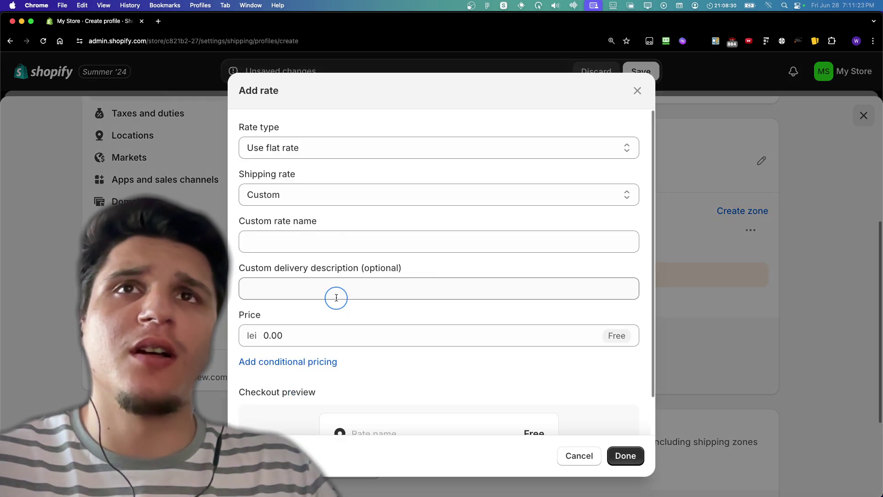
left_click(626, 455)
left_click(637, 90)
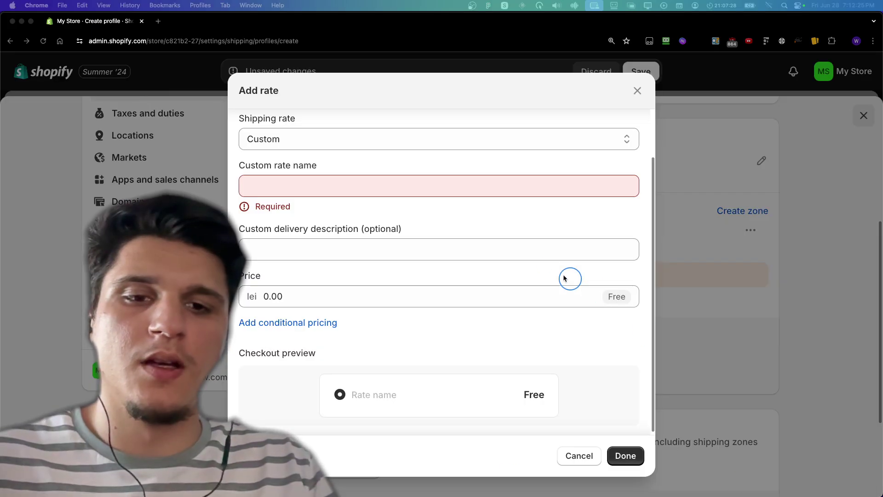
scroll(330, 177, "up", 2)
scroll(330, 178, "up", 1)
left_click(300, 193)
left_click(299, 193)
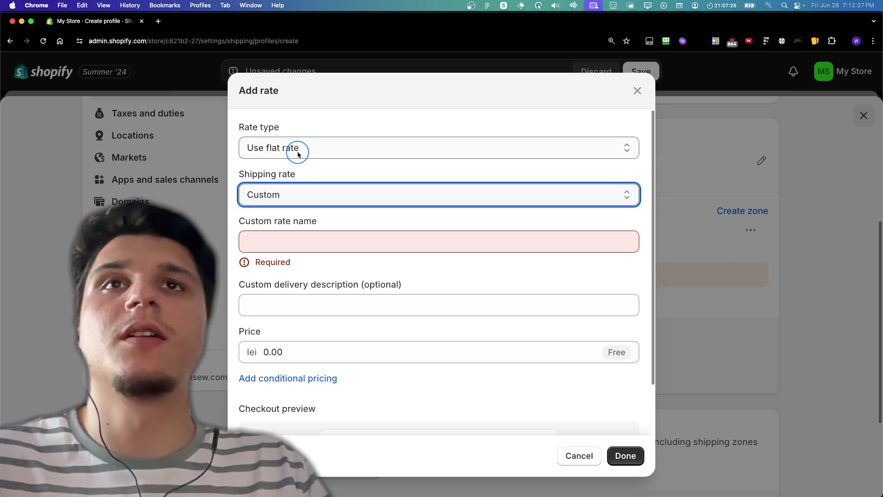
left_click(295, 148)
left_click(295, 146)
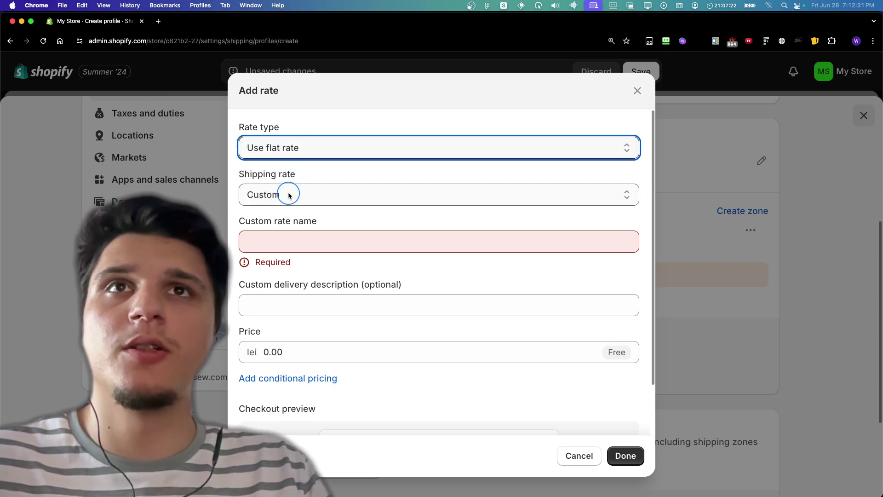
left_click(289, 195)
left_click(289, 195)
- Name the rate T shirts, describe it as Made to order, and price it at 100
left_click(289, 240)
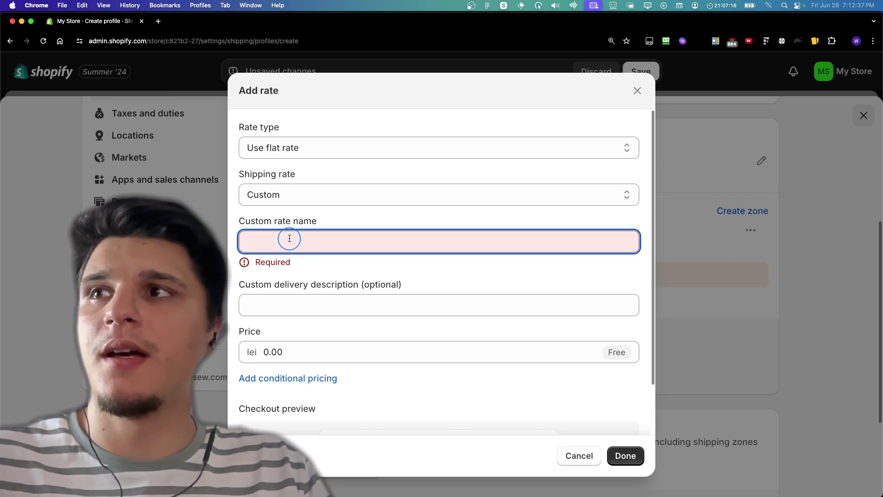
type("F")
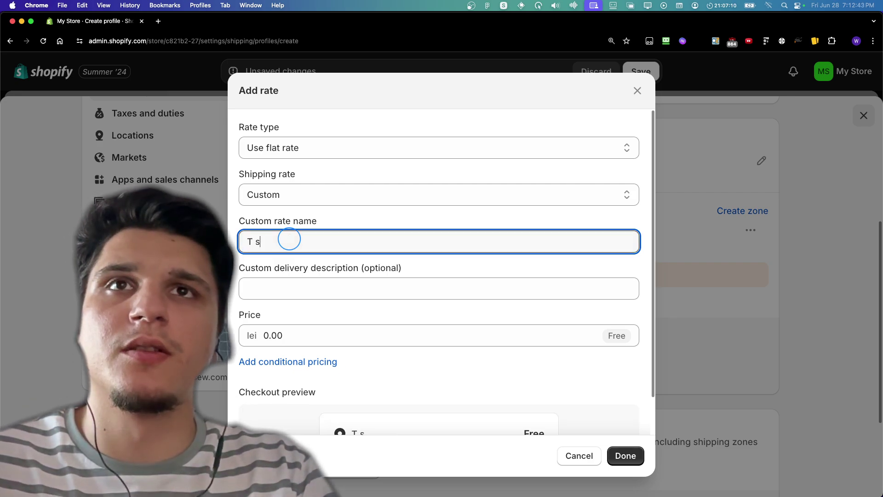
left_click(295, 283)
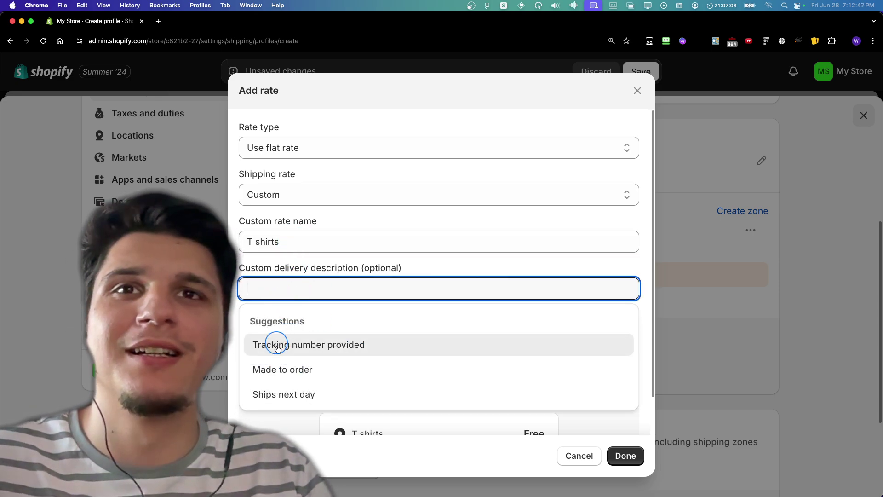
left_click(282, 368)
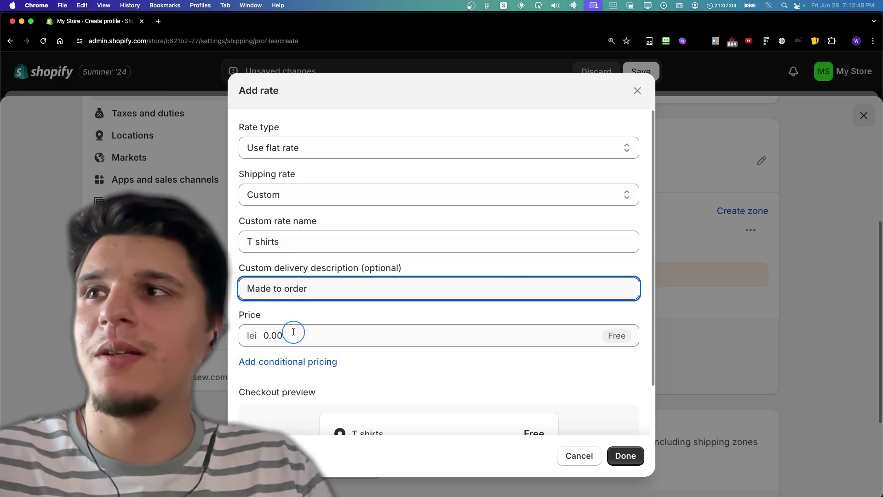
left_click(292, 332)
type("3434")
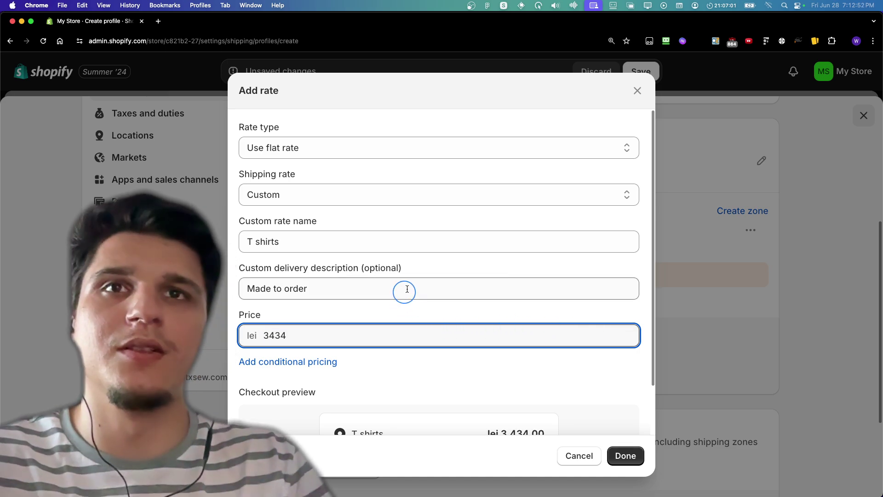
key("BackSpace")
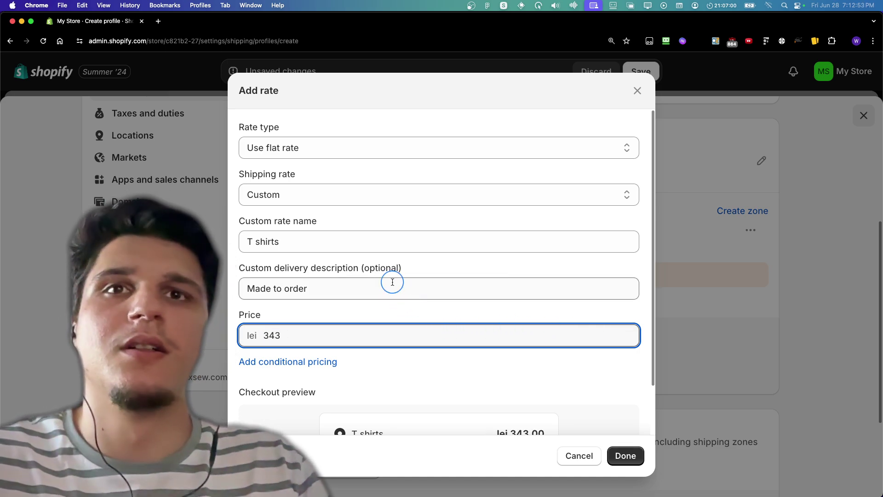
scroll(382, 307, "down", 3)
key("BackSpace")
key("BackSpace")
key("BackSpace")
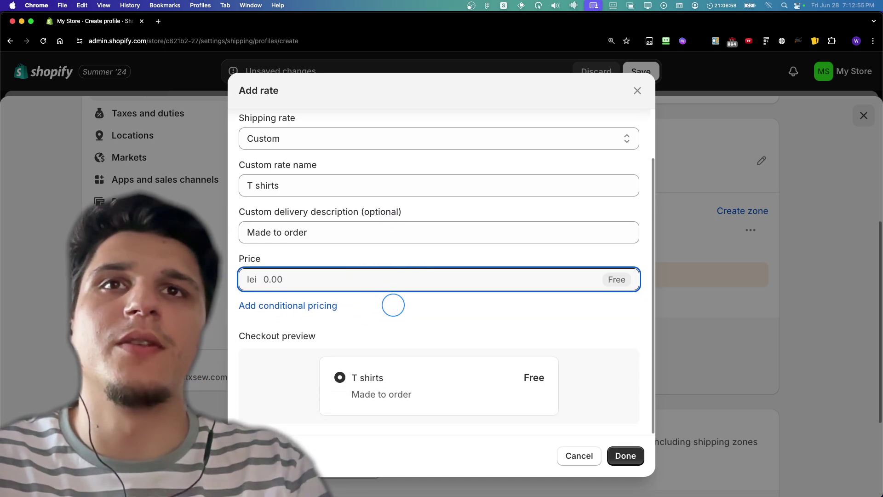
type("100")
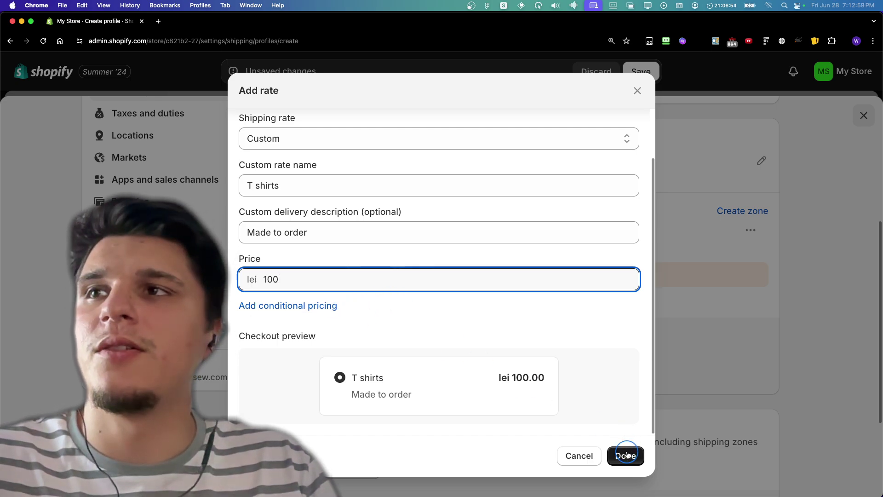
scroll(327, 237, "up", 3)
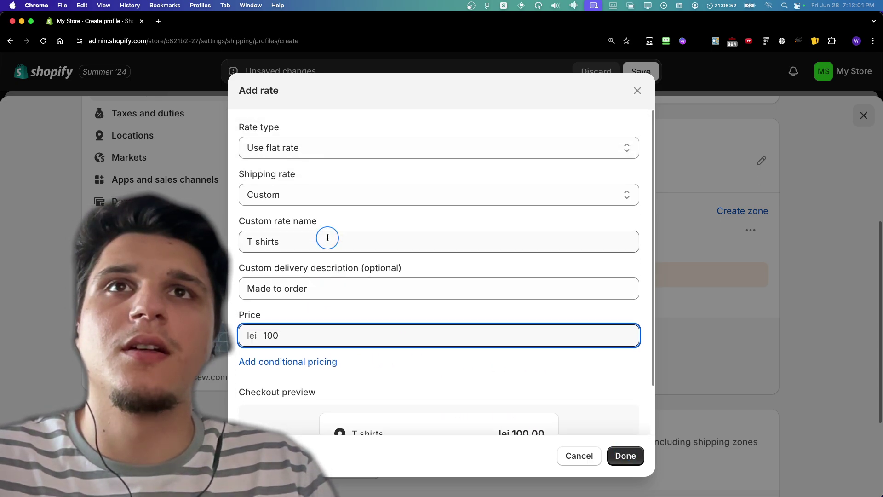
scroll(467, 371, "down", 2)
- Save the T shirts rate and start another shipping zone, toggling the International region
left_click(624, 455)
scroll(462, 307, "down", 2)
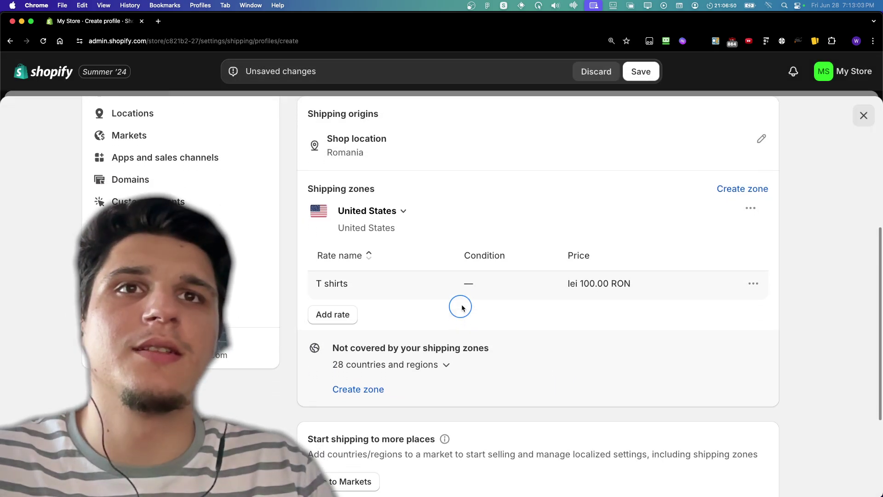
left_click(359, 377)
left_click(255, 300)
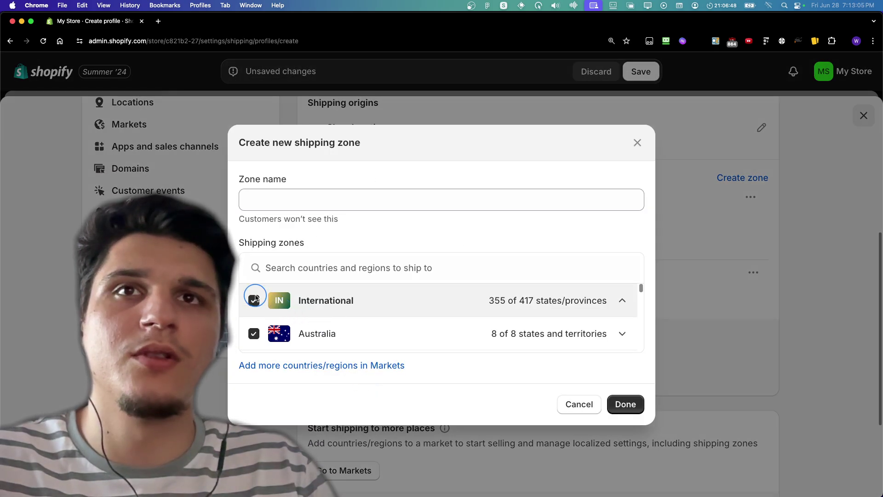
left_click(624, 302)
scroll(459, 331, "down", 2)
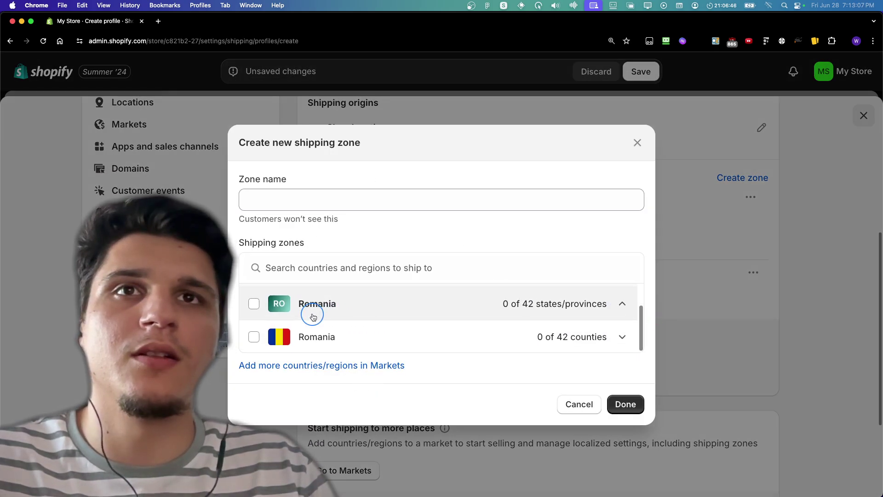
scroll(306, 311, "up", 2)
left_click(255, 301)
left_click(256, 301)
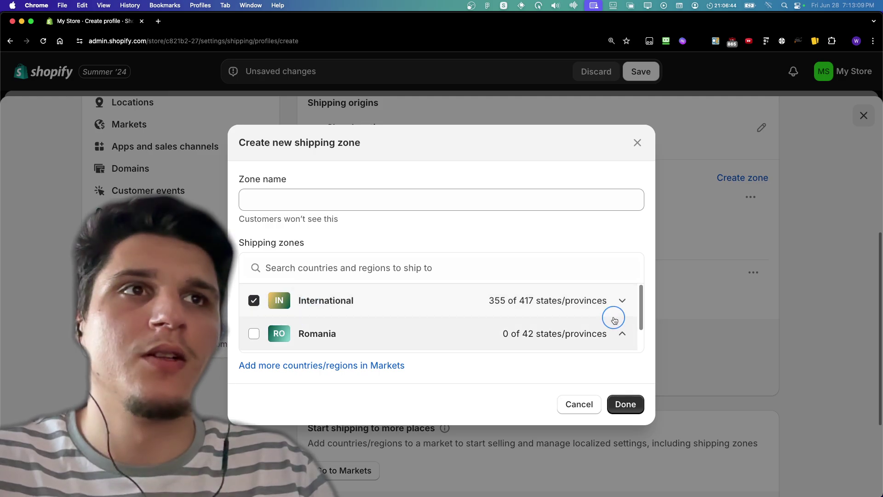
left_click(622, 300)
scroll(335, 306, "down", 5)
- Select only Austria and create the Austria shipping zone
left_click(254, 315)
scroll(262, 313, "up", 5)
left_click(255, 302)
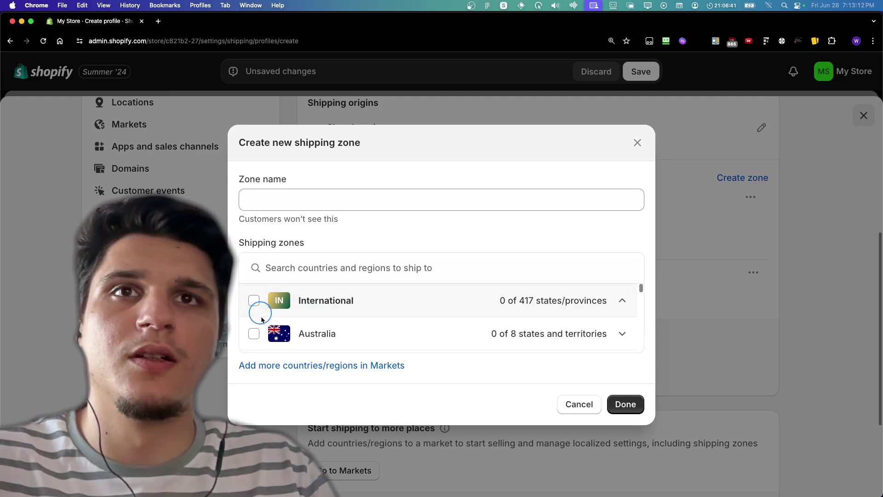
scroll(259, 333, "down", 1)
left_click(256, 333)
left_click(625, 404)
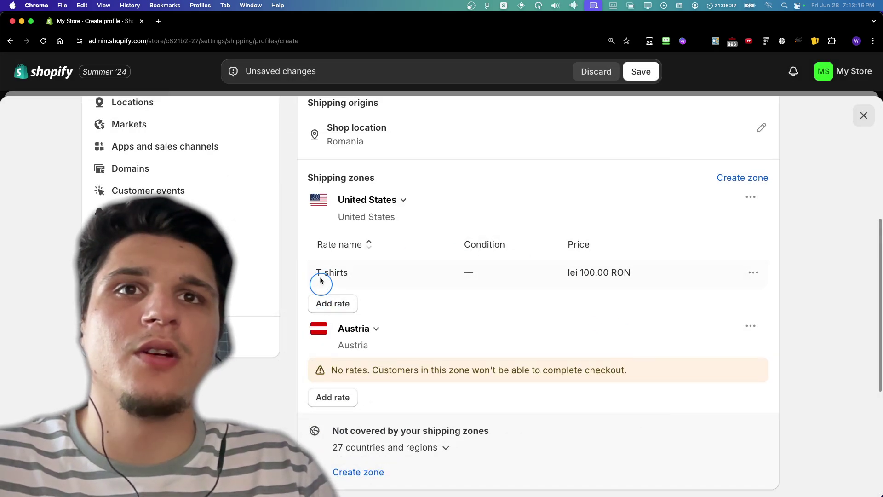
- Add a rate to the Austria zone priced at 34 and named another
scroll(337, 304, "down", 2)
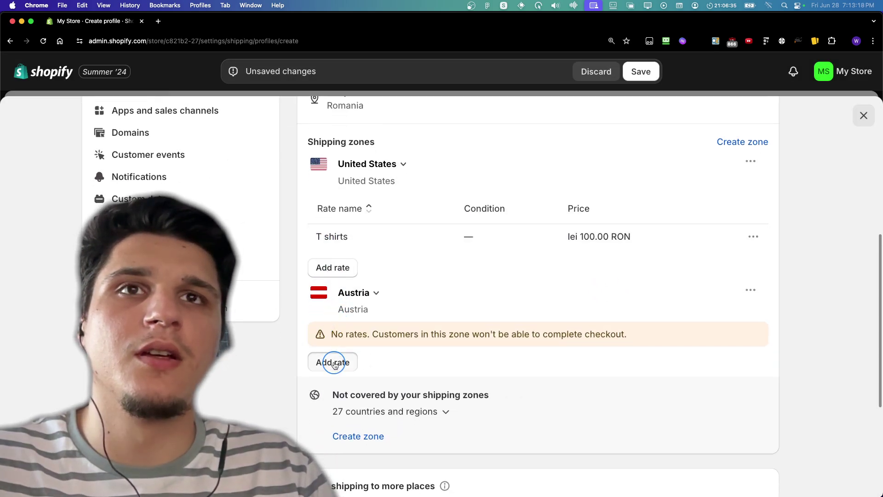
left_click(332, 361)
left_click(301, 334)
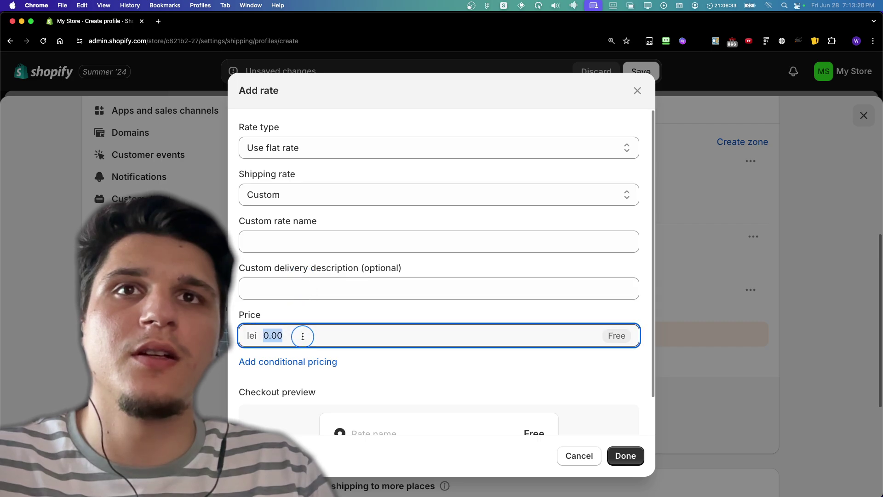
type("34")
left_click(623, 455)
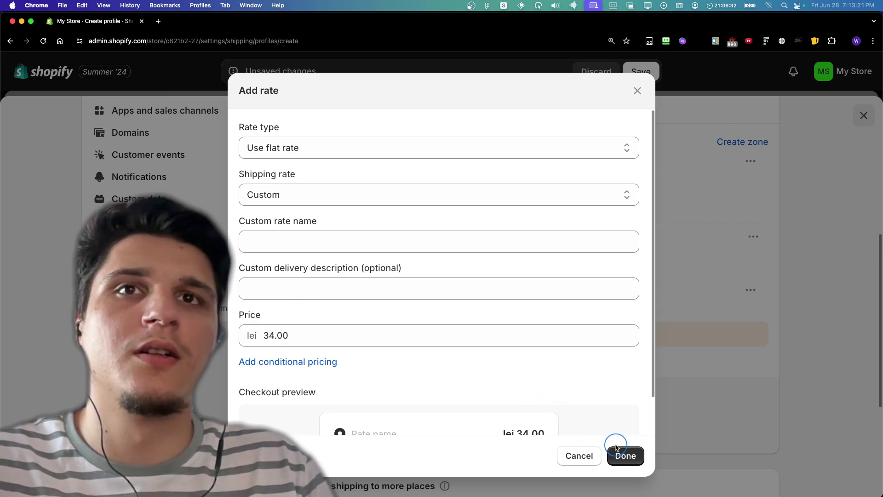
left_click(321, 247)
type("FDS")
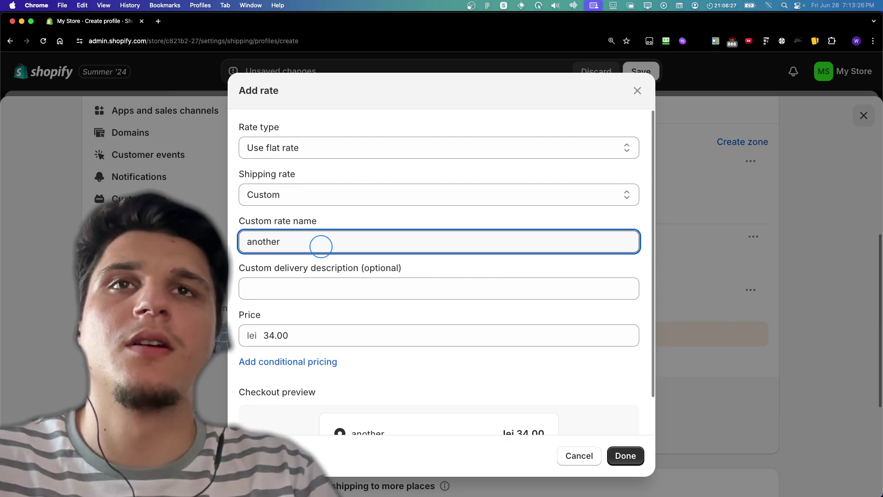
- Save the another rate, then delete the Austria shipping zone
left_click(623, 451)
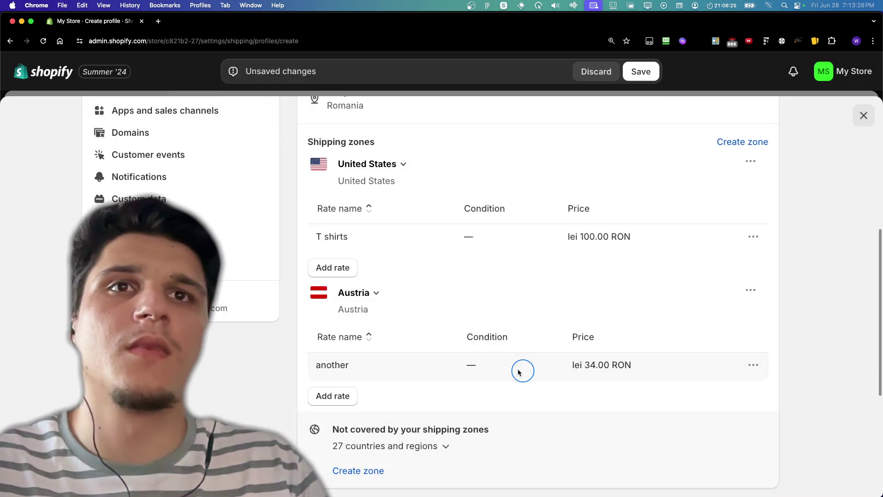
scroll(393, 304, "up", 1)
left_click_drag(313, 171, 389, 178)
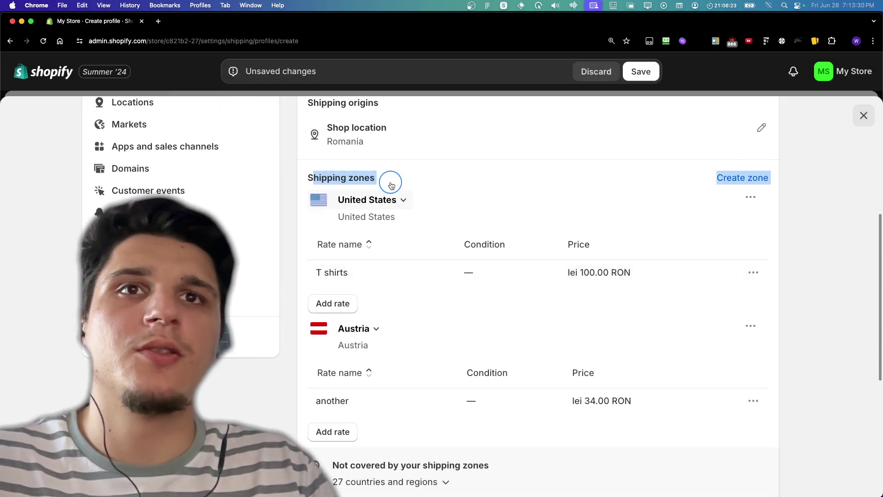
scroll(401, 255, "down", 1)
left_click(749, 289)
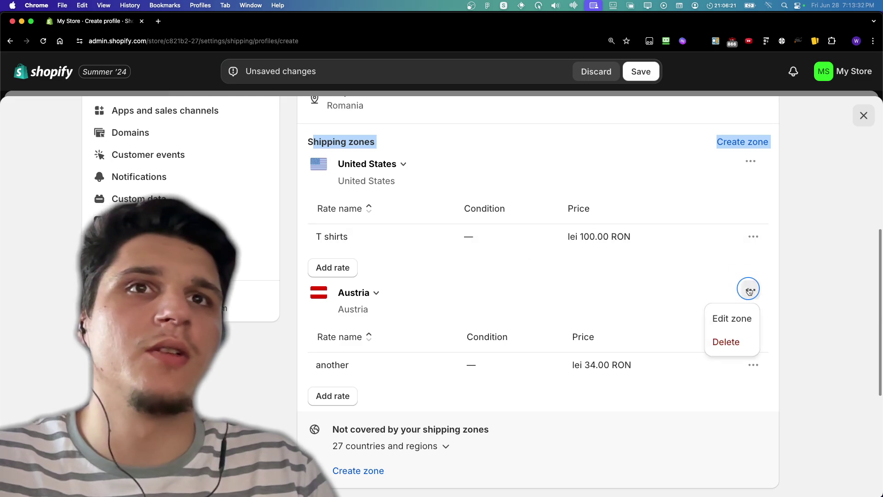
left_click(731, 345)
- Open and dismiss the United States zone's options menu, then return to the top of the profile
left_click(751, 165)
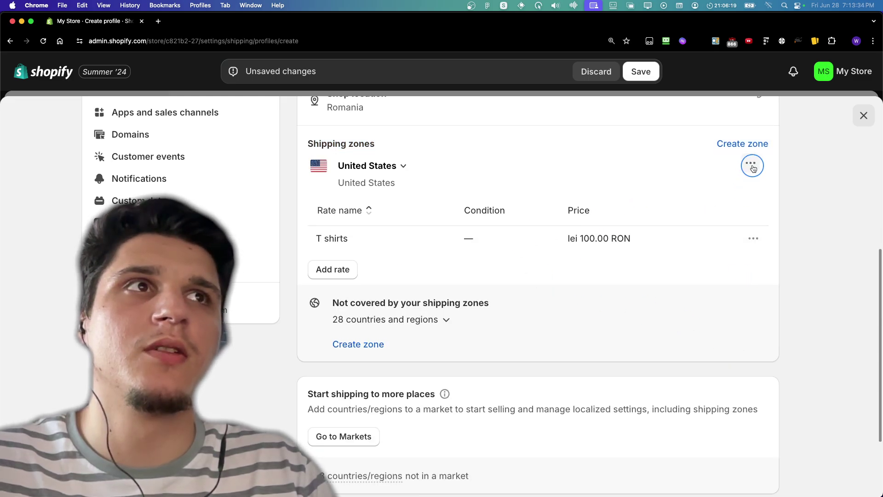
left_click(751, 167)
scroll(722, 197, "down", 1)
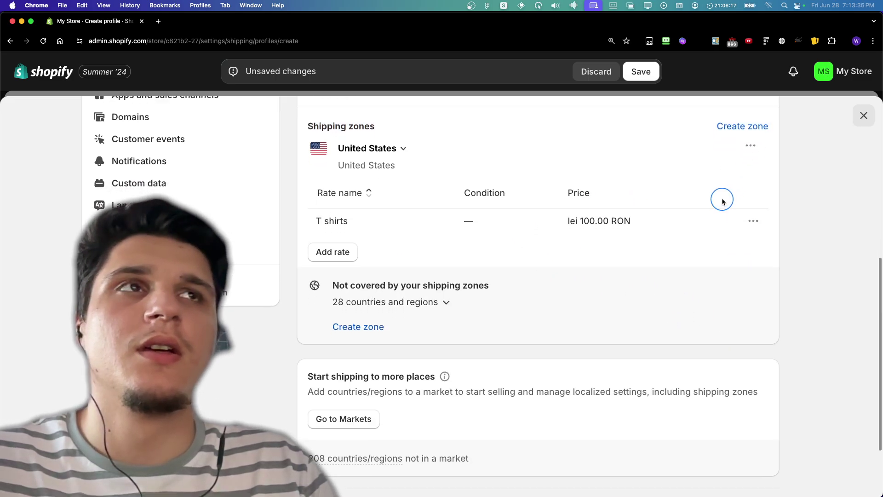
scroll(723, 203, "up", 5)
scroll(723, 202, "up", 5)
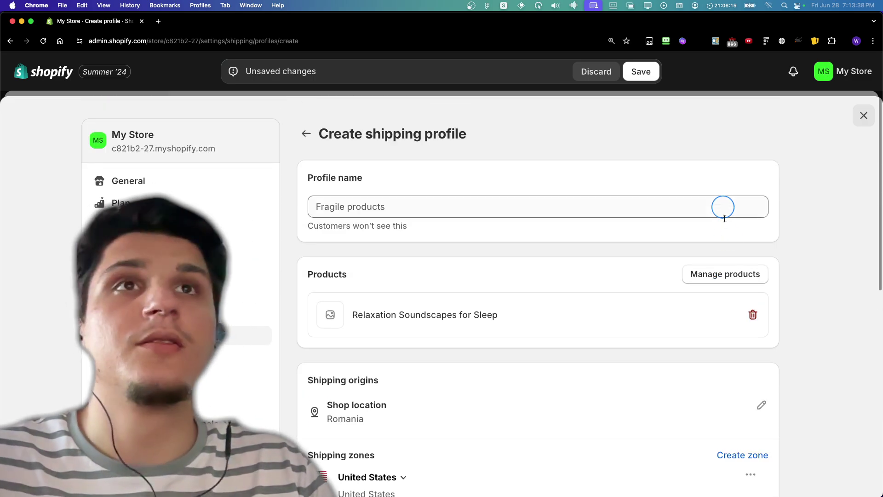
- Enter T-shirts as the profile name and save the shipping profile
left_click(453, 201)
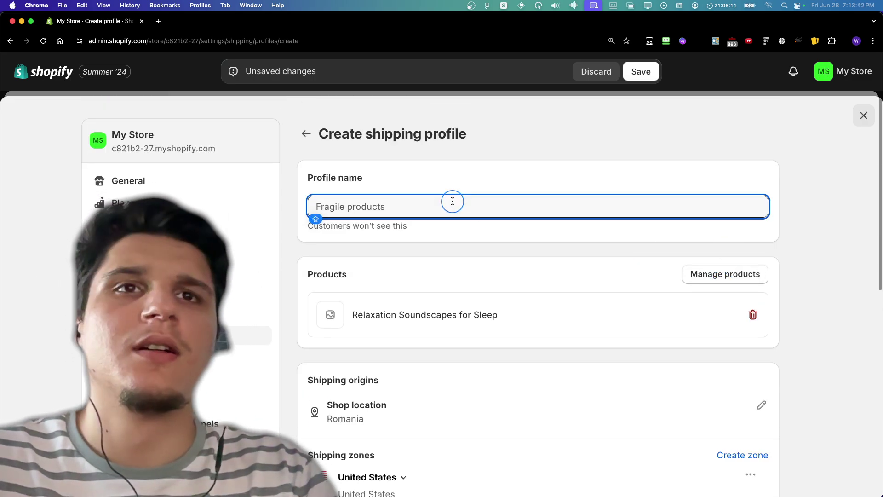
type("T-shirts")
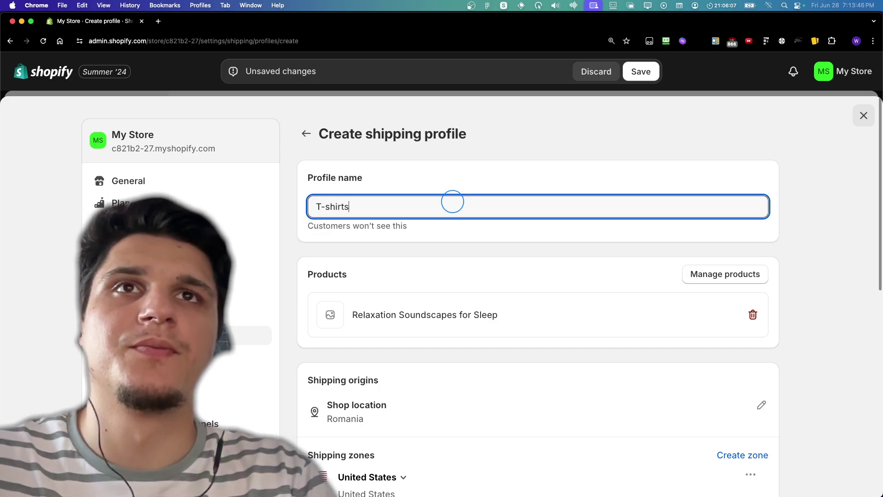
scroll(690, 236, "down", 15)
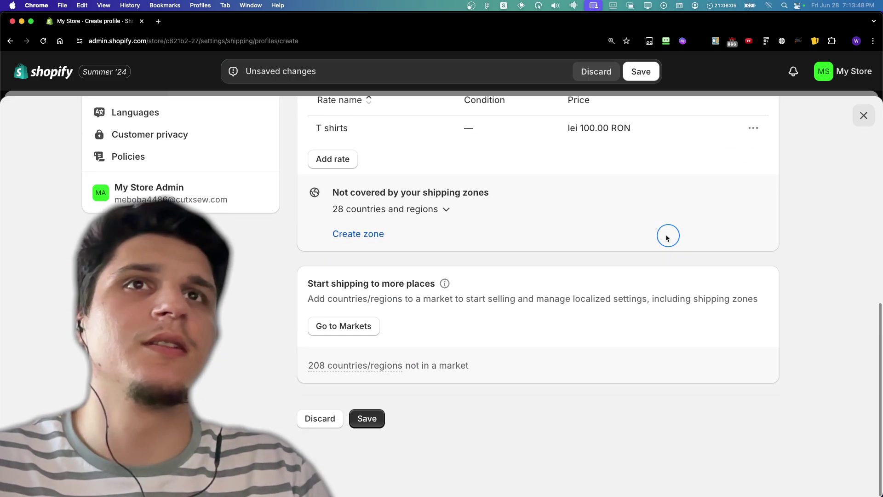
left_click(368, 418)
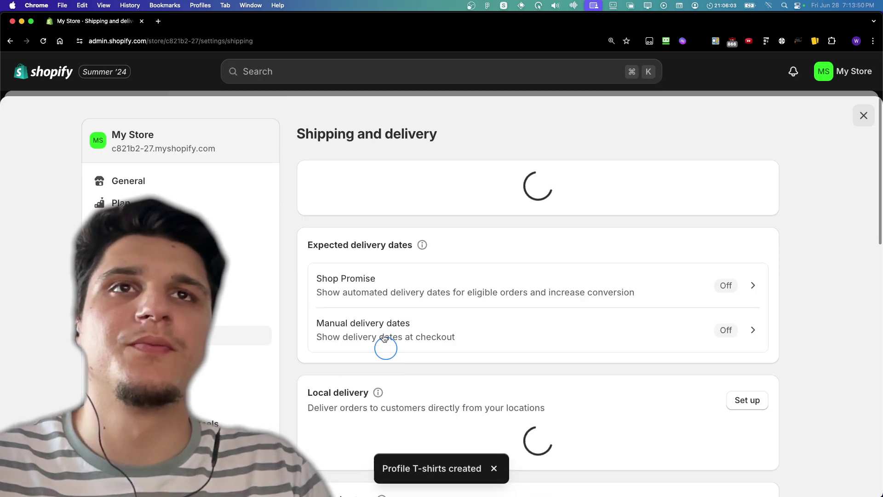
scroll(383, 322, "down", 4)
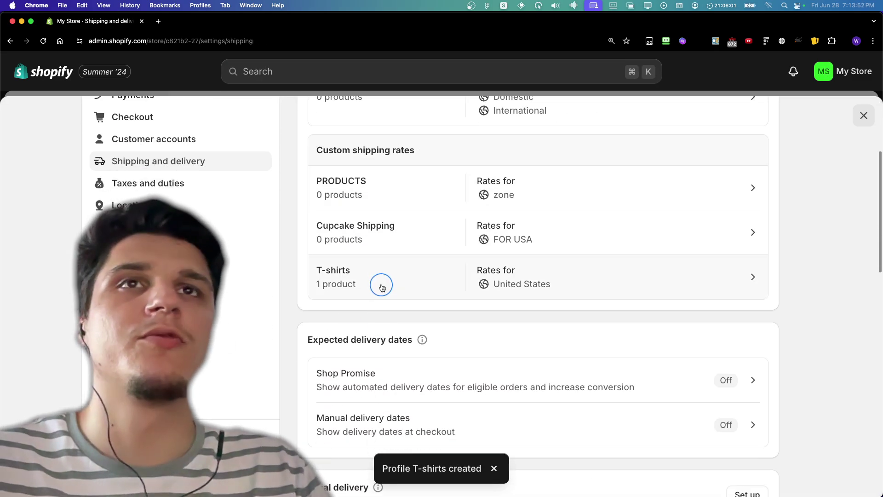